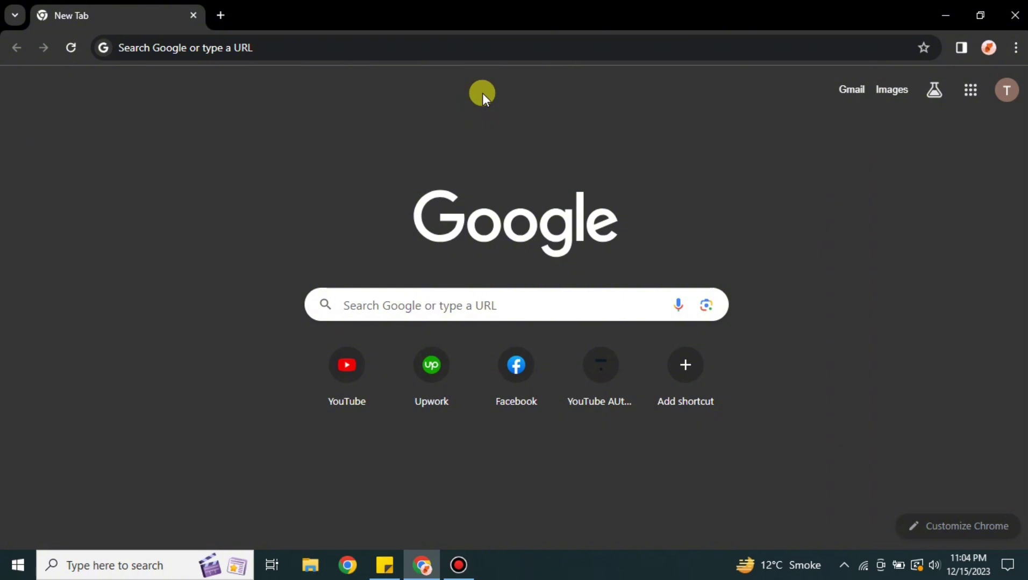
# Search Google for clickup and open the official clickup.com site from the results.
pyautogui.click(461, 49)
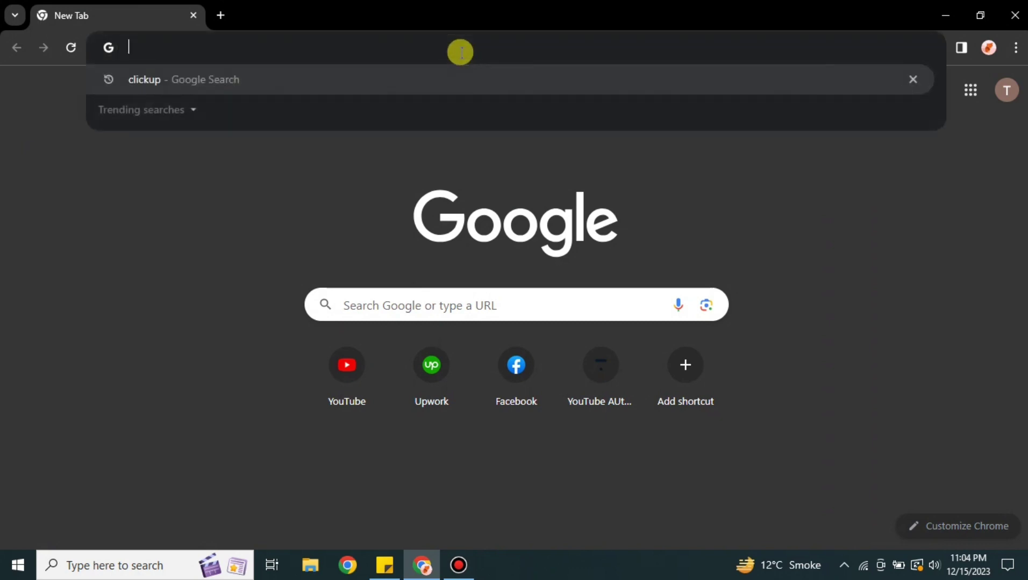
pyautogui.click(429, 83)
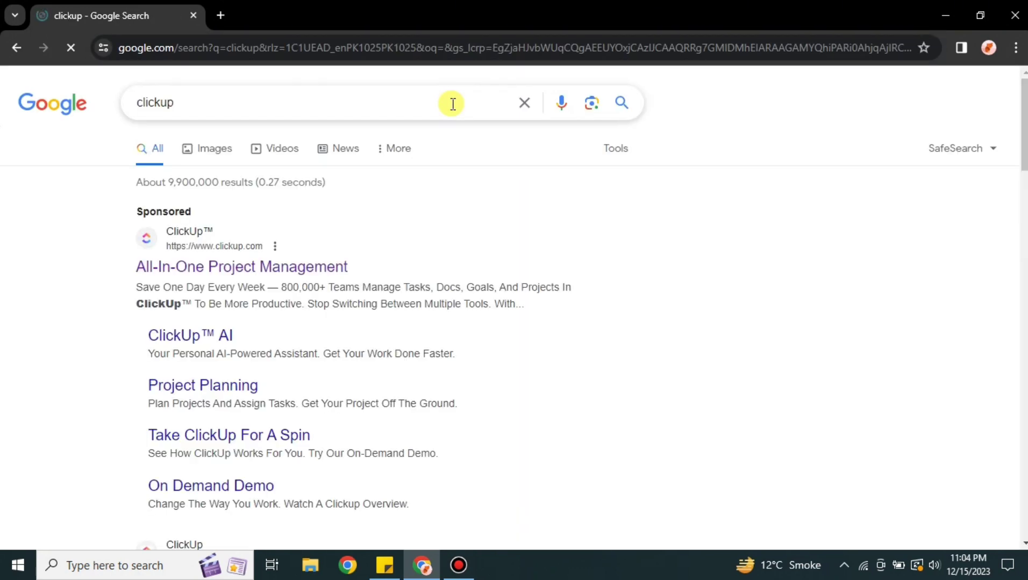
pyautogui.scroll(-4, 607, 227)
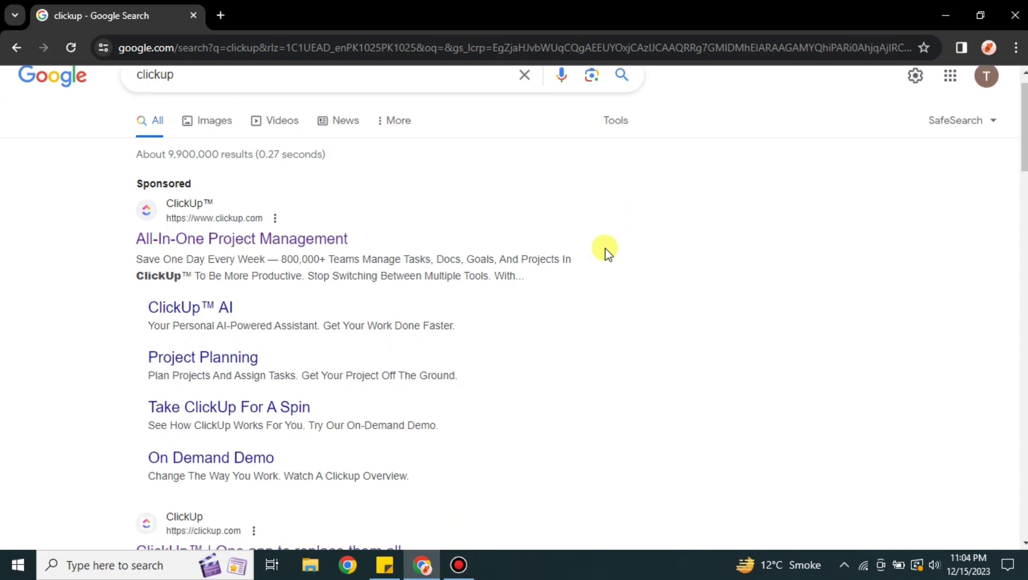
pyautogui.scroll(-4, 537, 250)
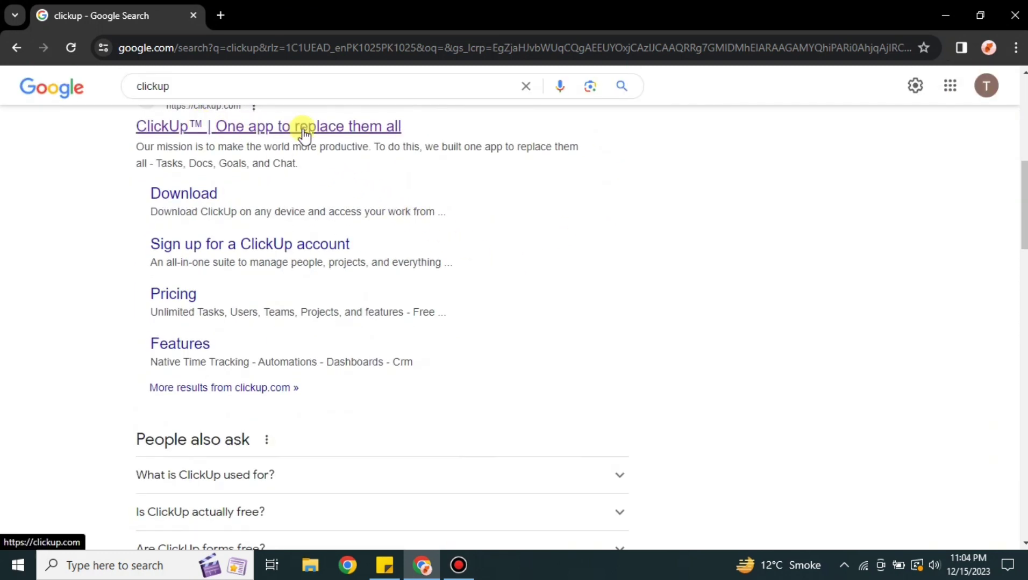
pyautogui.scroll(1, 309, 142)
pyautogui.scroll(1, 317, 226)
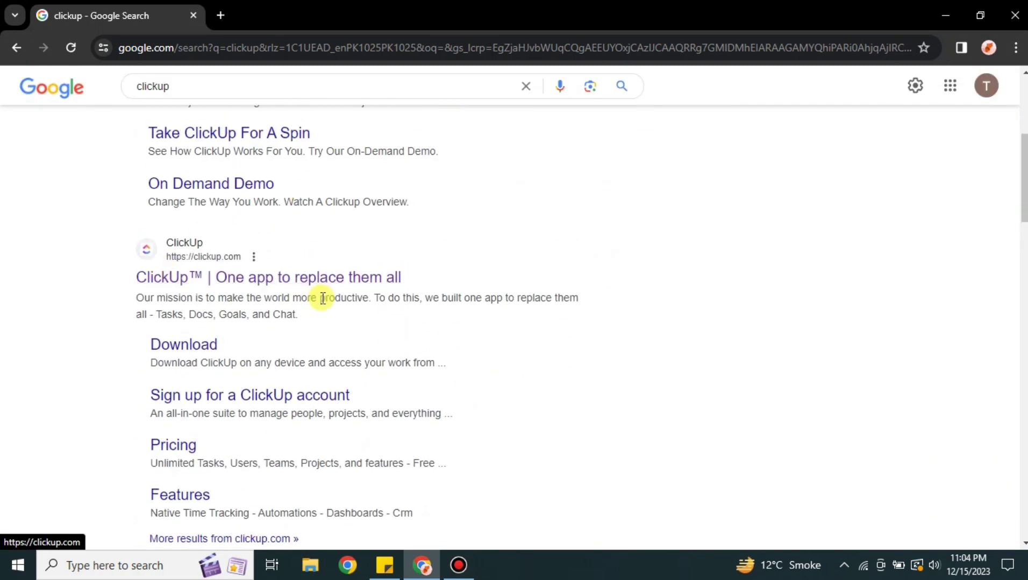
pyautogui.click(385, 272)
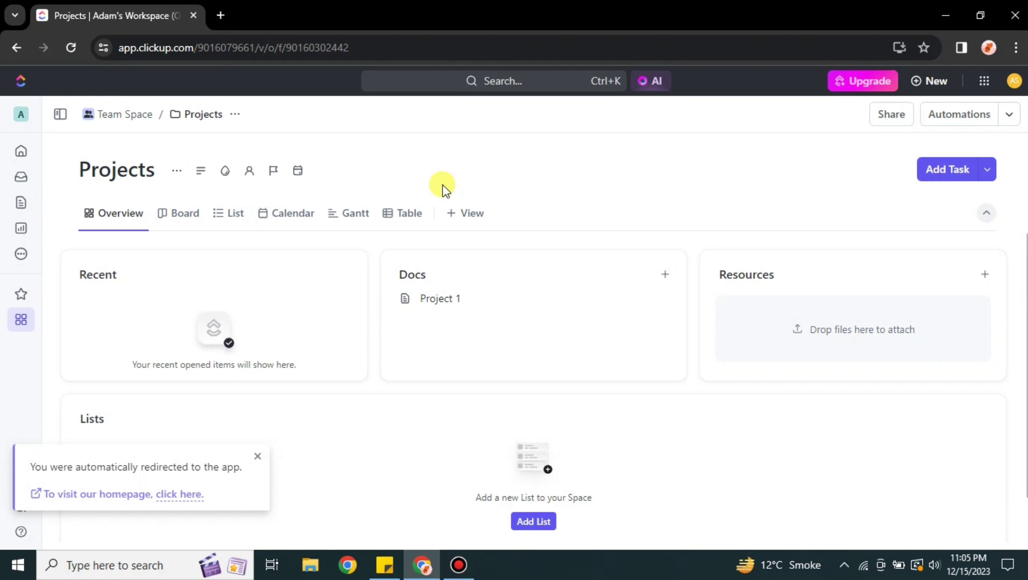
# Dismiss the redirect notice and bring up the account menu from the top-right avatar.
pyautogui.click(257, 457)
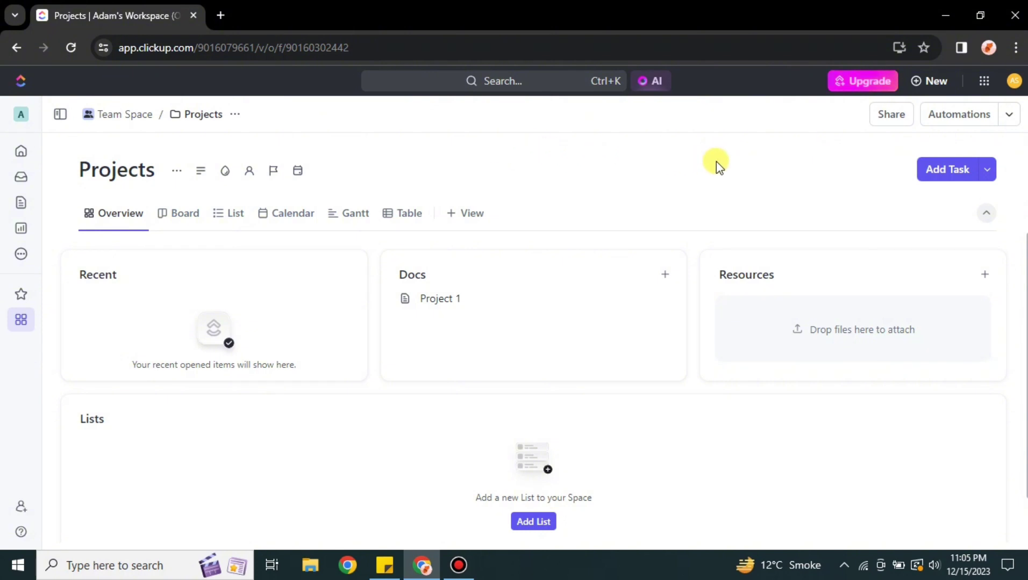
pyautogui.click(1015, 83)
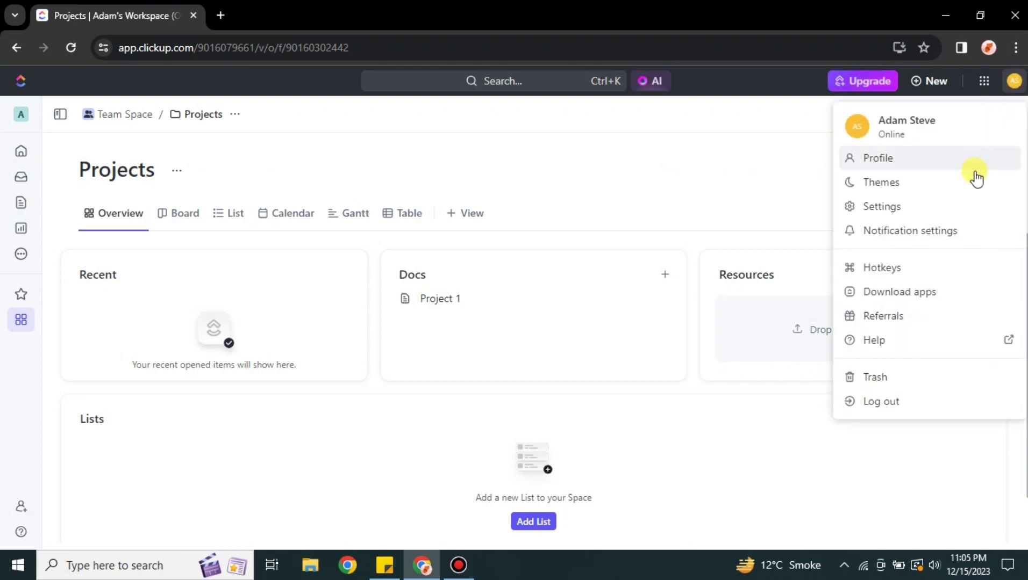
# Go to workspace Settings and choose ClickUp API in the settings sidebar.
pyautogui.click(895, 215)
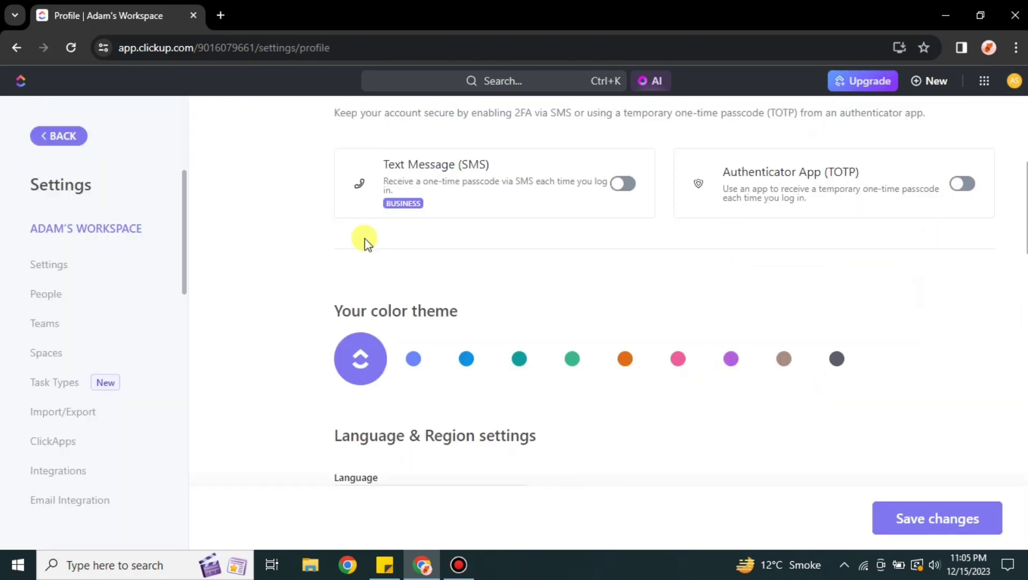
pyautogui.scroll(-3, 48, 307)
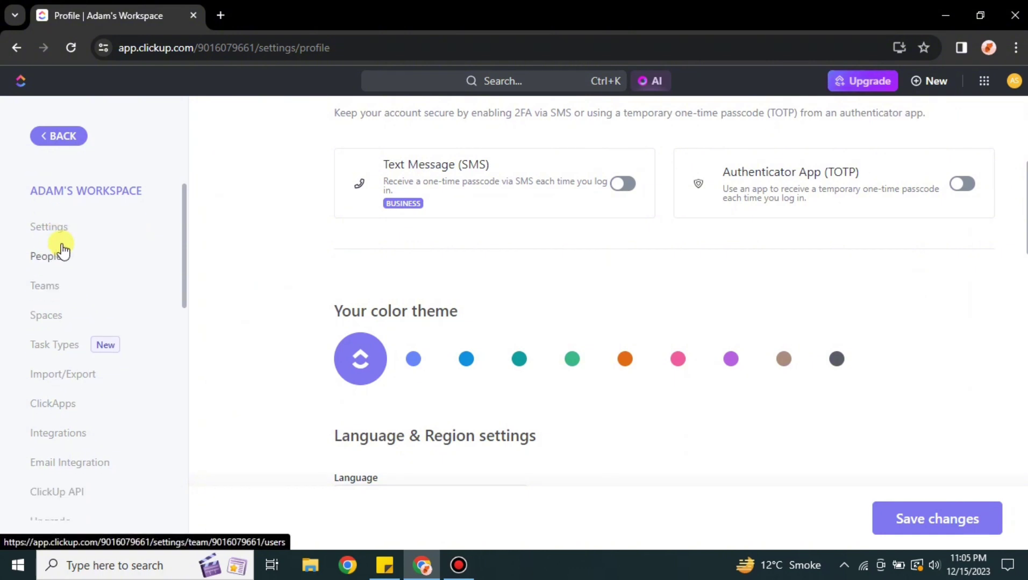
pyautogui.scroll(-3, 88, 322)
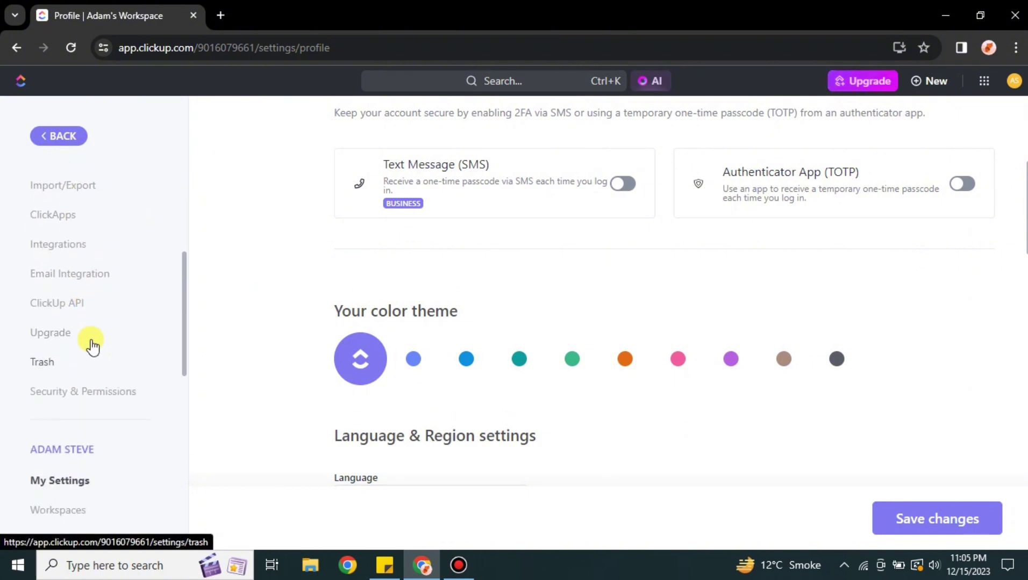
pyautogui.click(57, 313)
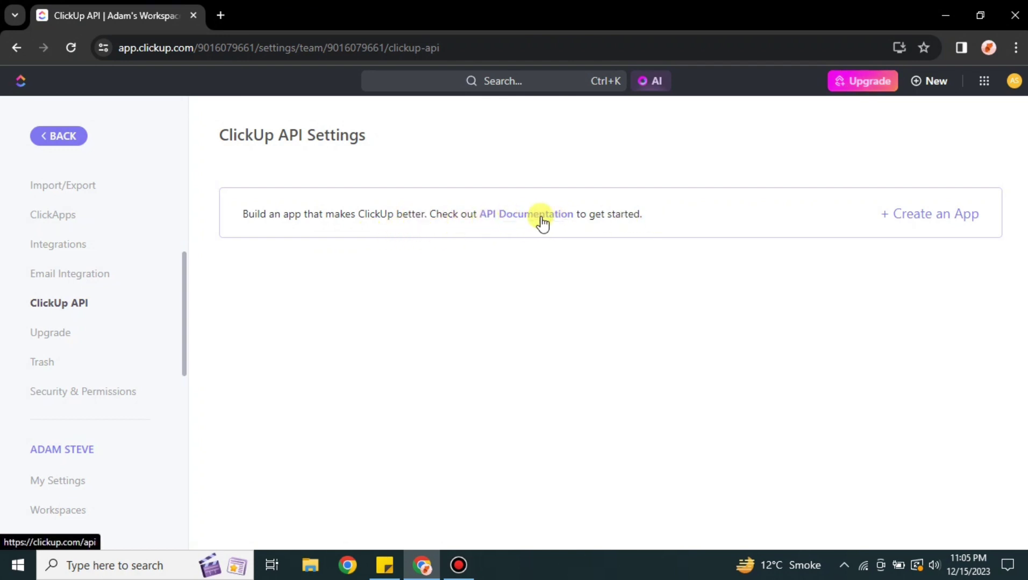
pyautogui.click(519, 218)
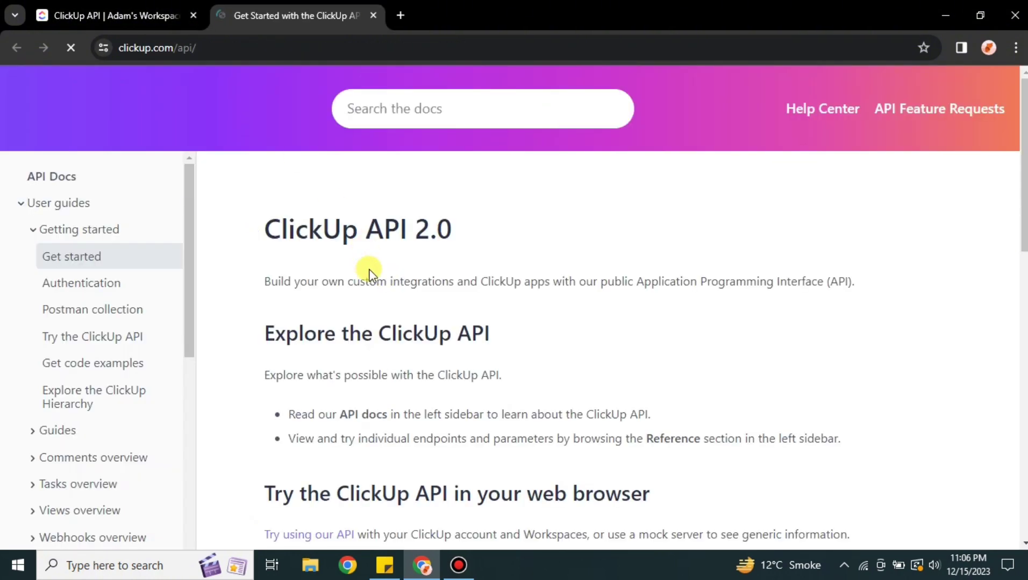
pyautogui.scroll(-5, 368, 264)
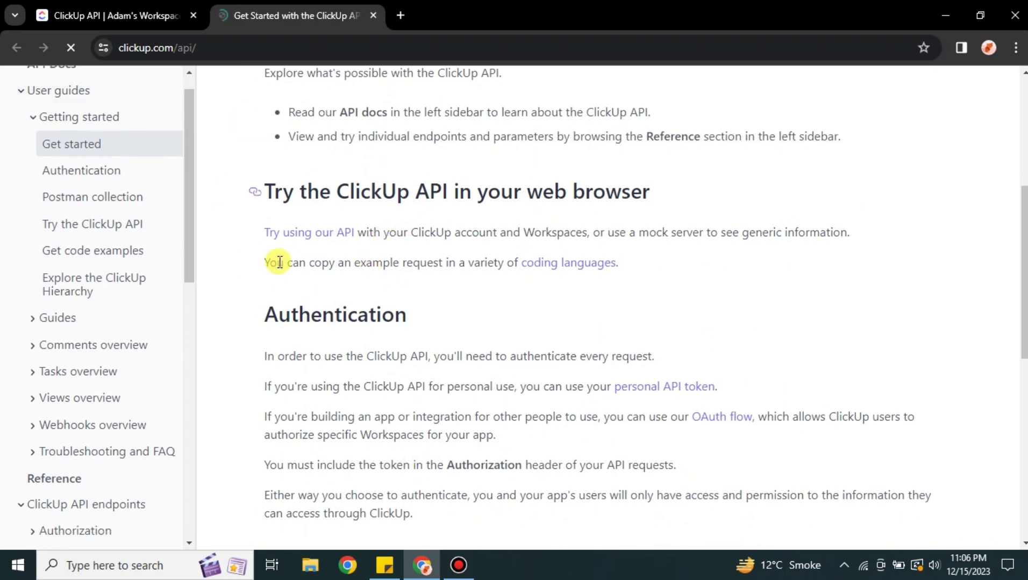
pyautogui.scroll(-8, 420, 324)
pyautogui.scroll(7, 371, 215)
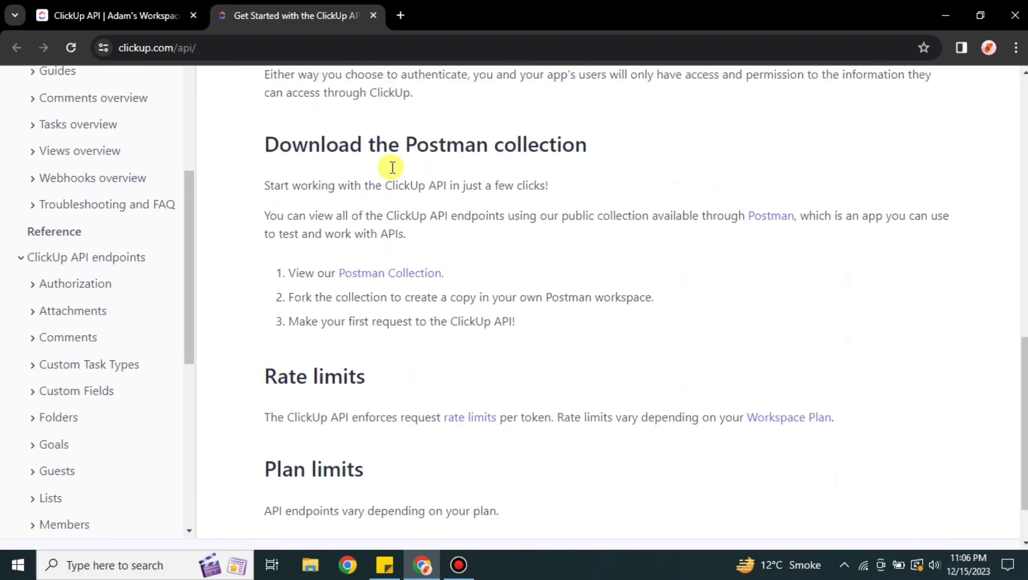
pyautogui.click(374, 20)
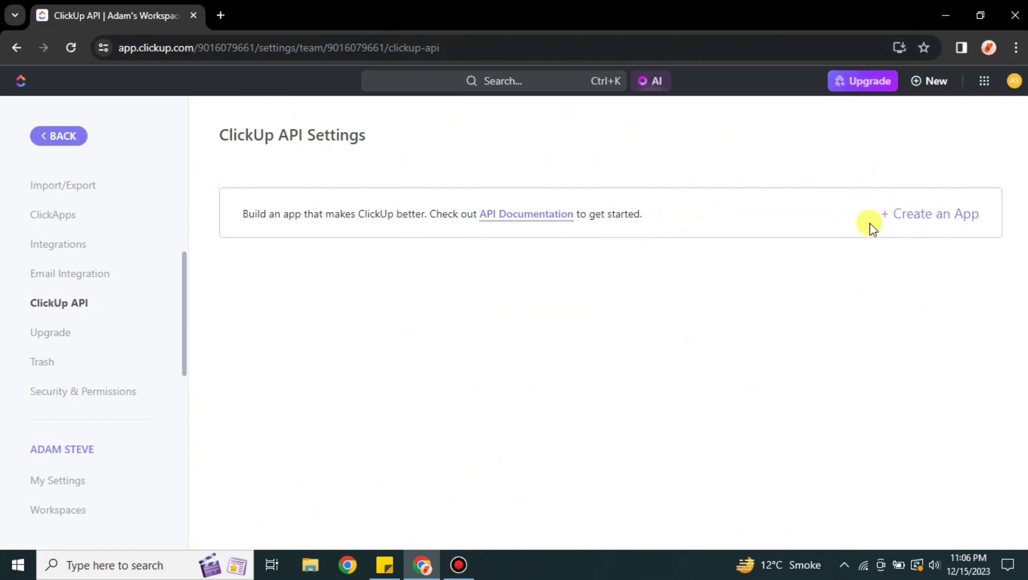
pyautogui.click(890, 221)
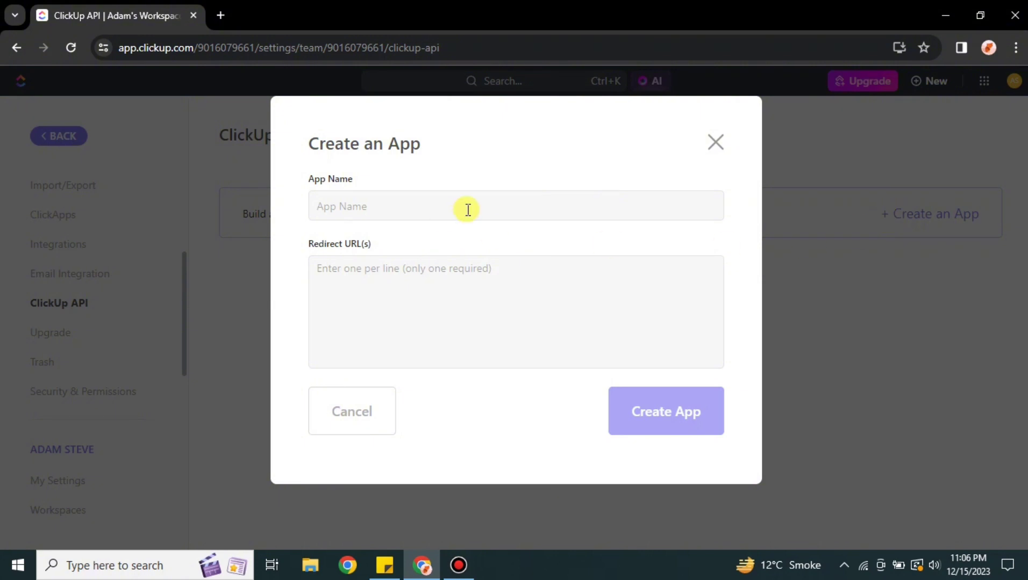
pyautogui.click(468, 210)
pyautogui.write('YouTube')
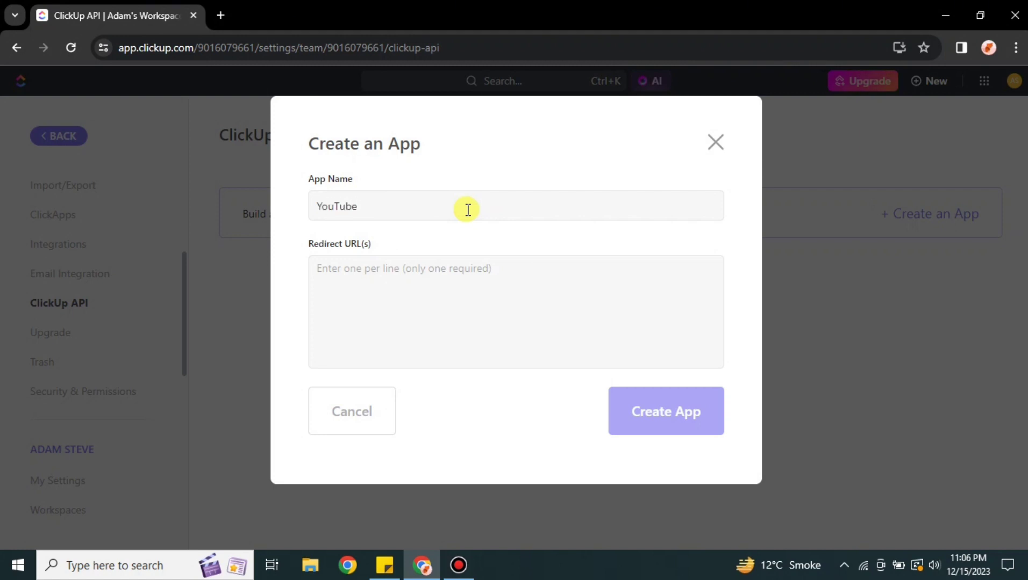
pyautogui.click(458, 277)
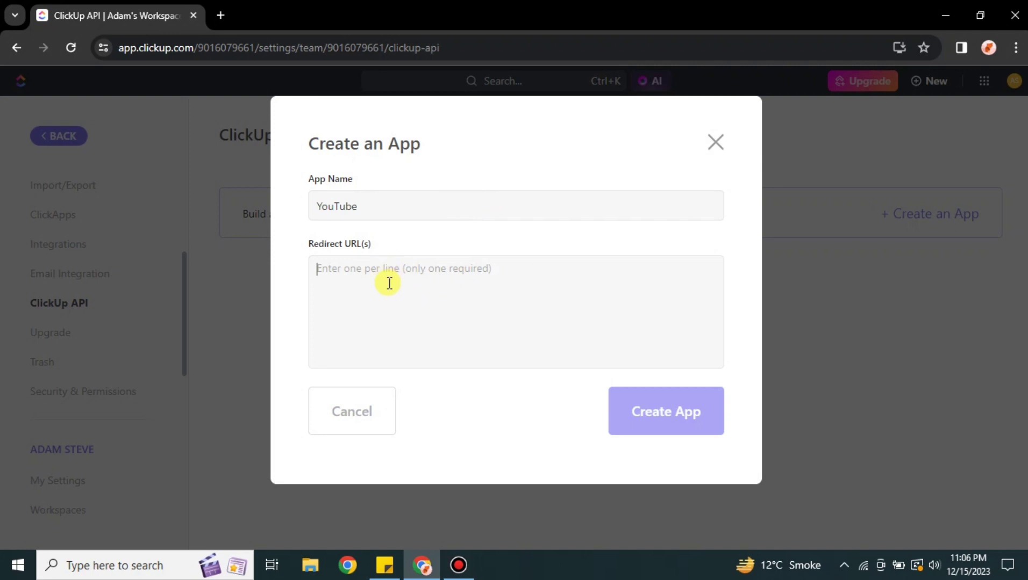
pyautogui.write('www')
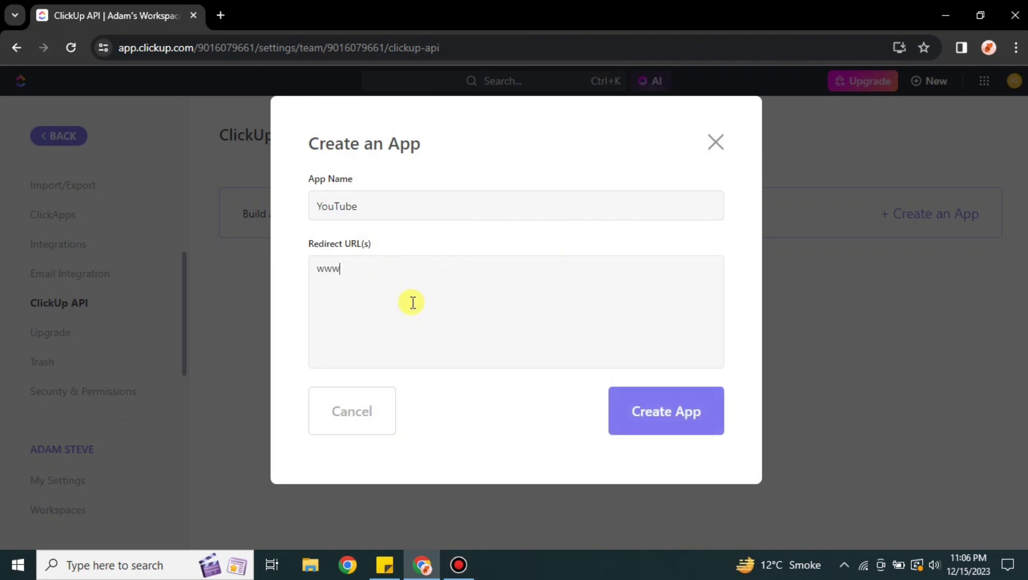
pyautogui.write('.youtub')
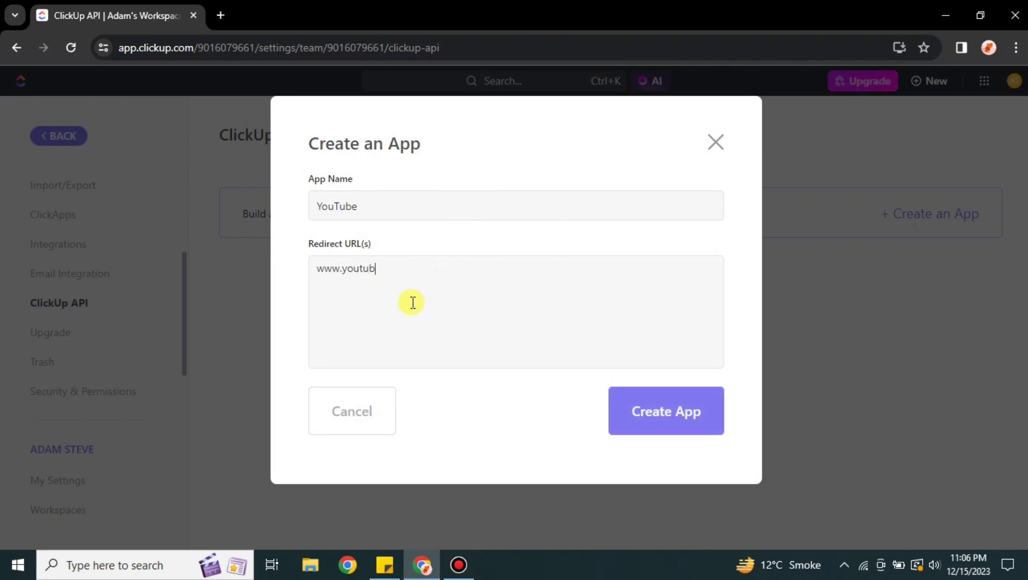
pyautogui.write('e.com')
pyautogui.click(666, 422)
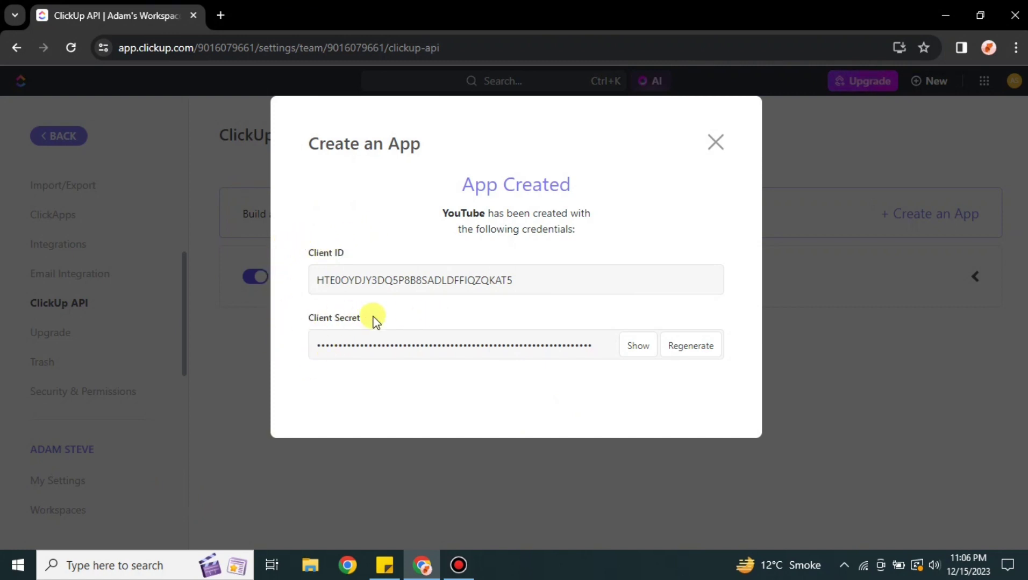
# Regenerate the YouTube app's client secret, reveal and select it, then mask it again.
pyautogui.click(650, 358)
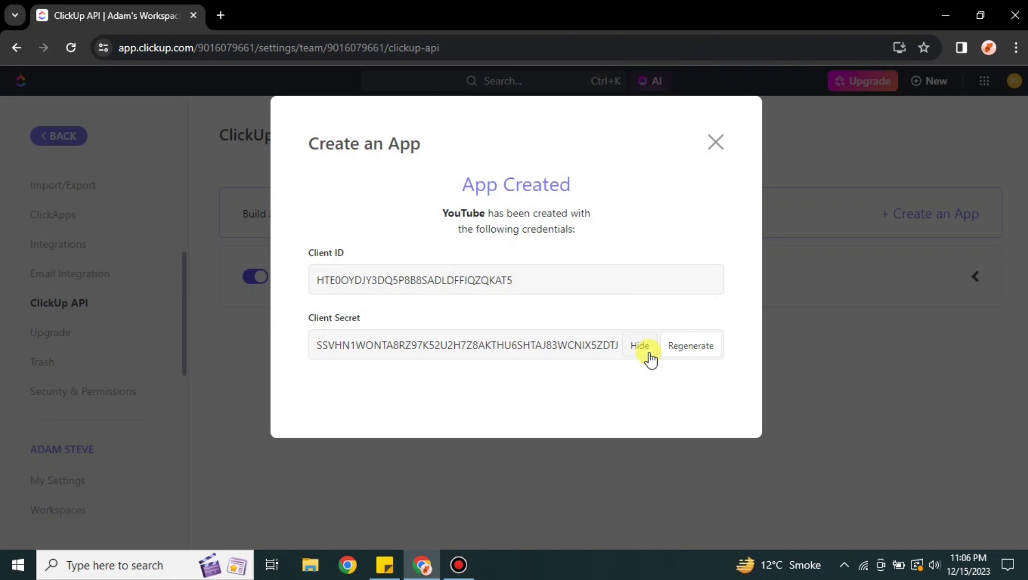
pyautogui.click(648, 359)
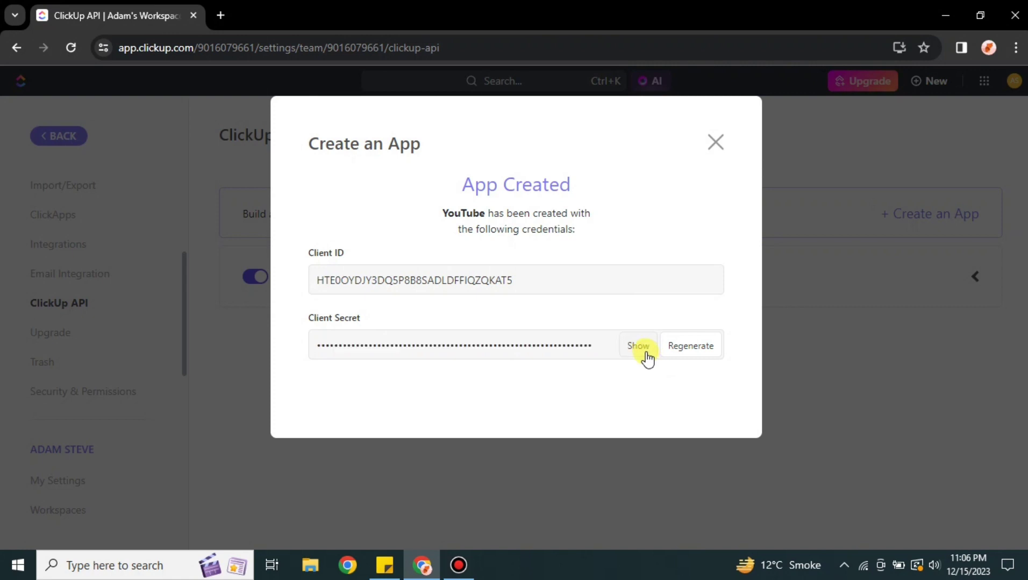
pyautogui.click(693, 355)
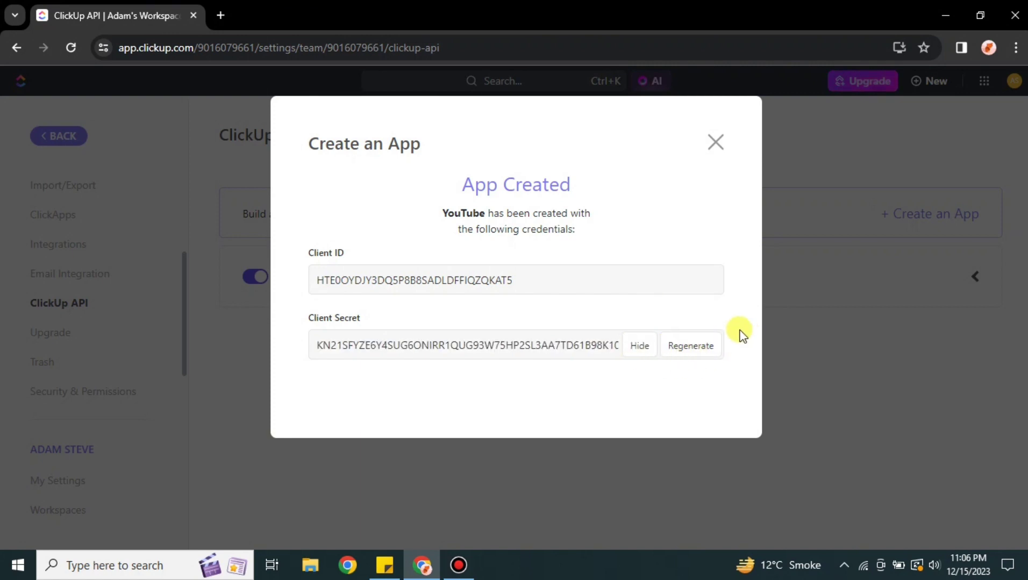
pyautogui.click(640, 348)
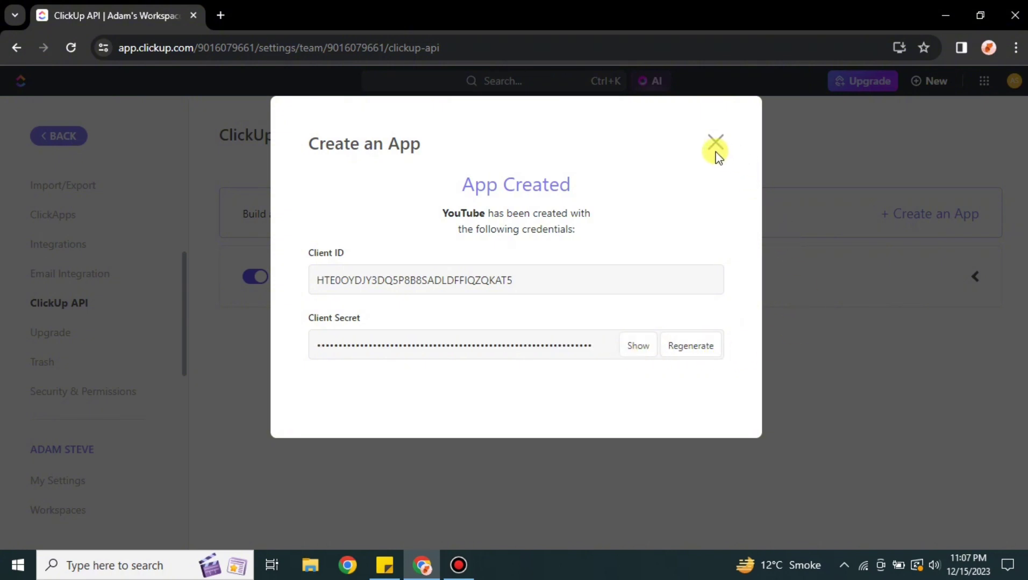
pyautogui.click(636, 349)
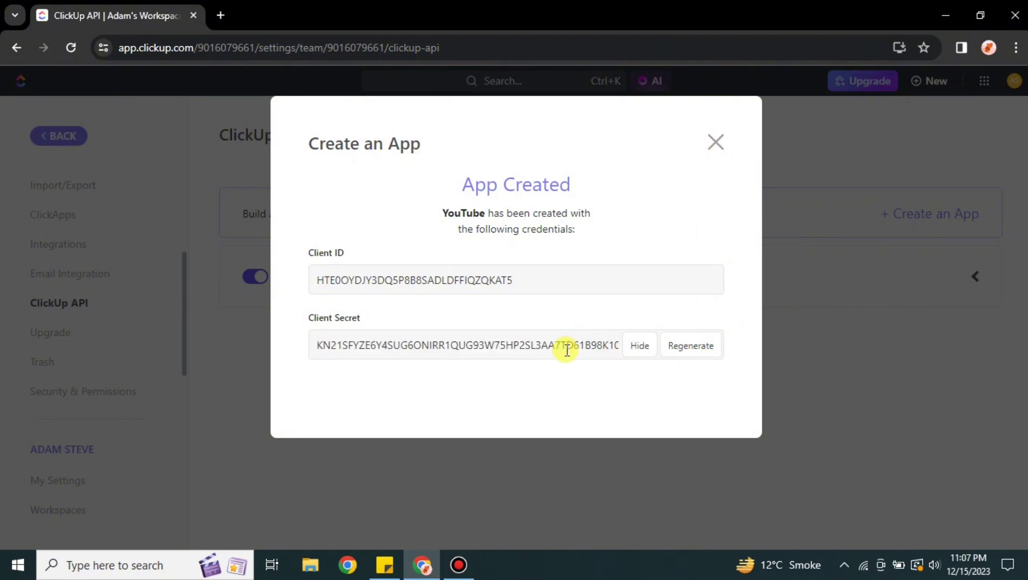
pyautogui.doubleClick(560, 349)
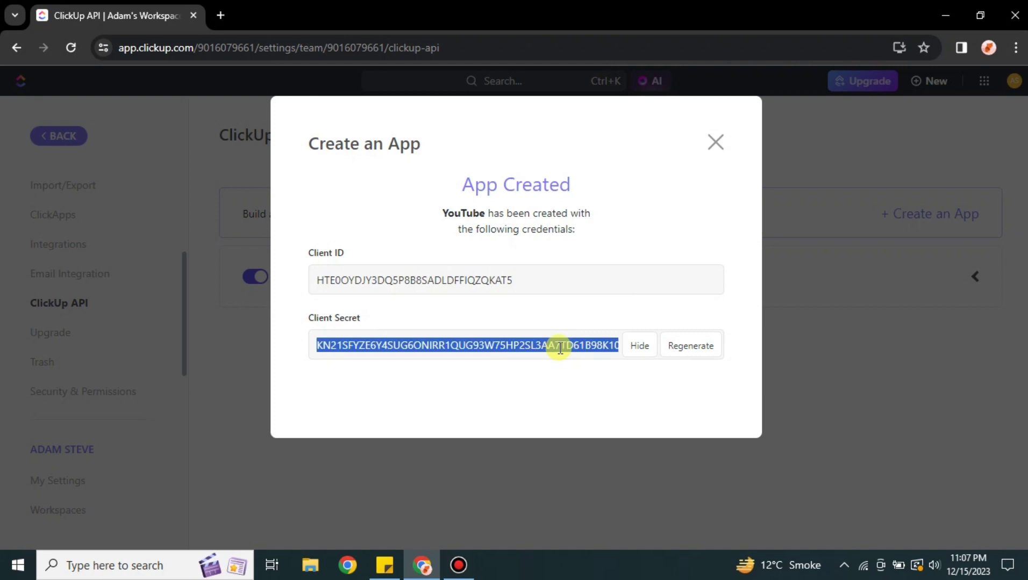
pyautogui.click(630, 349)
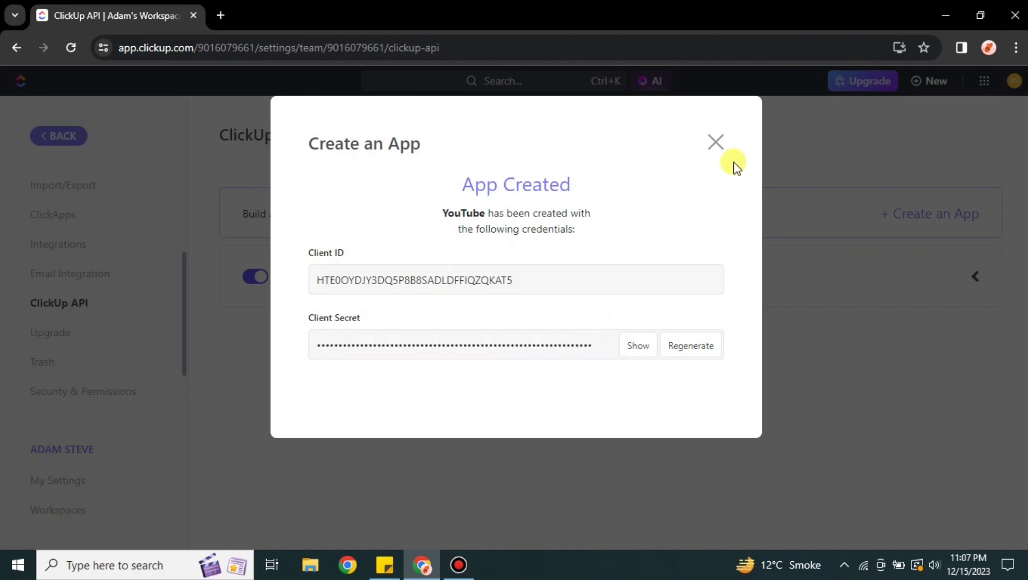
# Close the credentials dialog, switch the YouTube app off, and cancel the delete prompt.
pyautogui.click(705, 146)
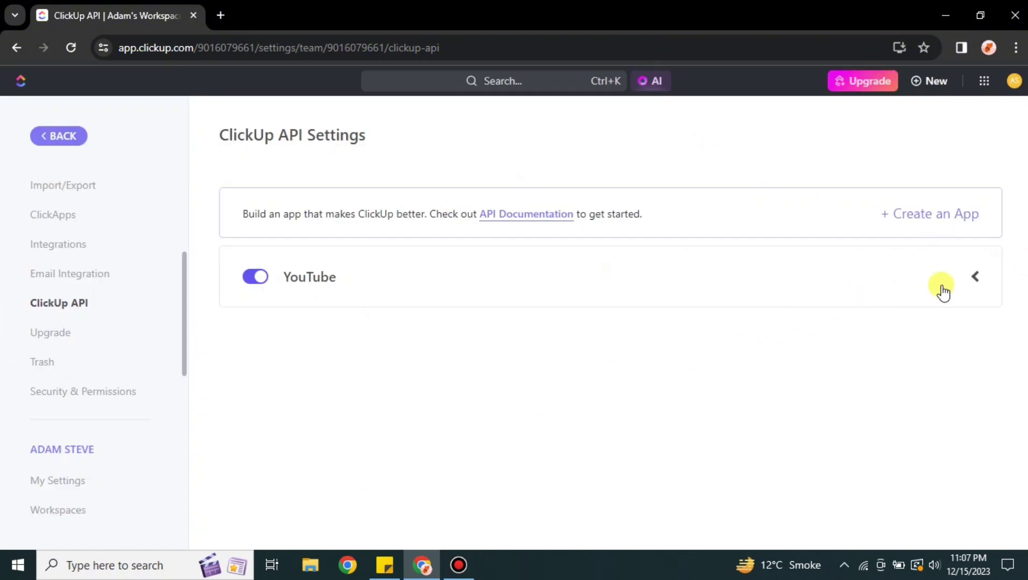
pyautogui.click(975, 279)
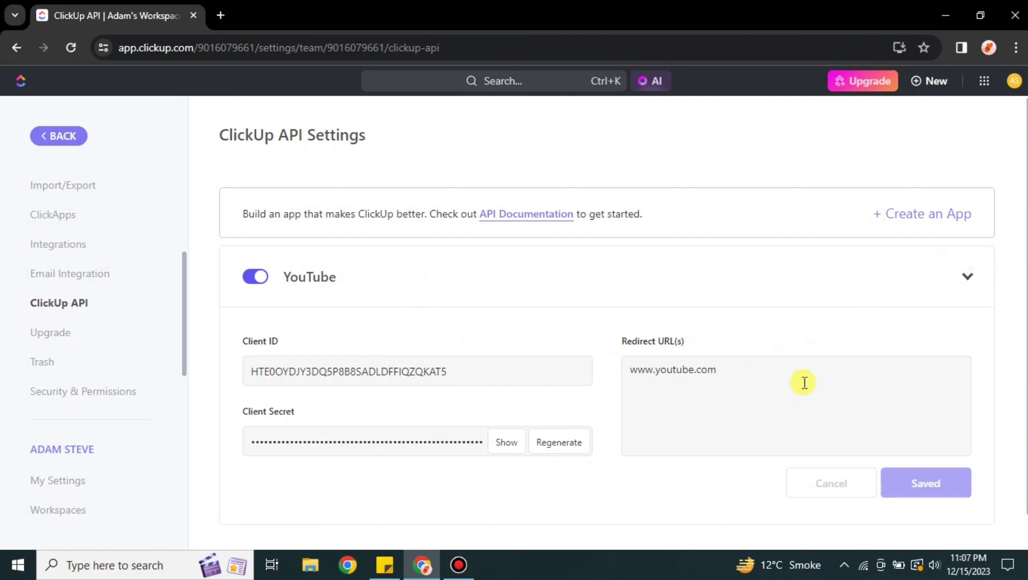
pyautogui.click(967, 280)
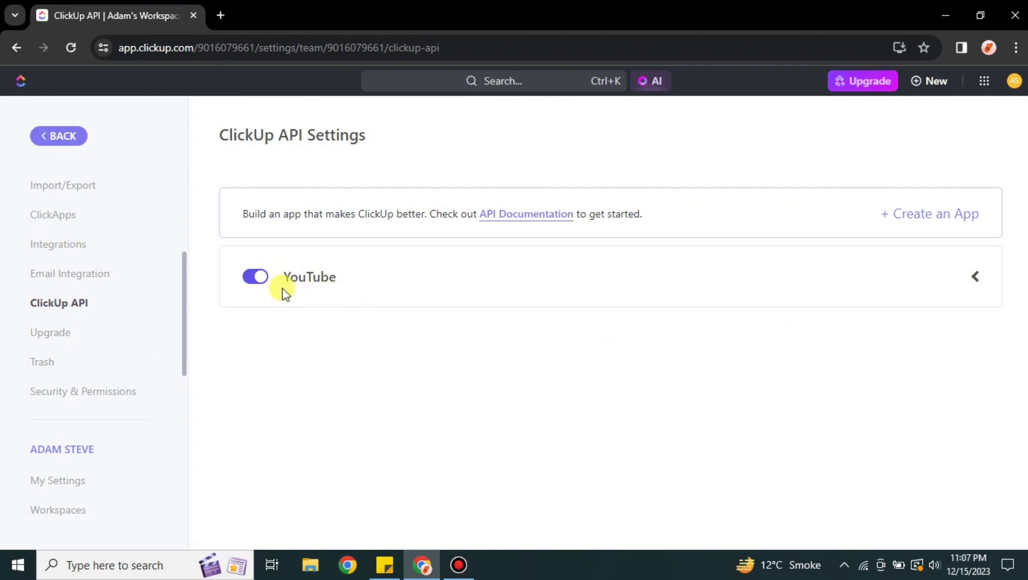
pyautogui.click(262, 283)
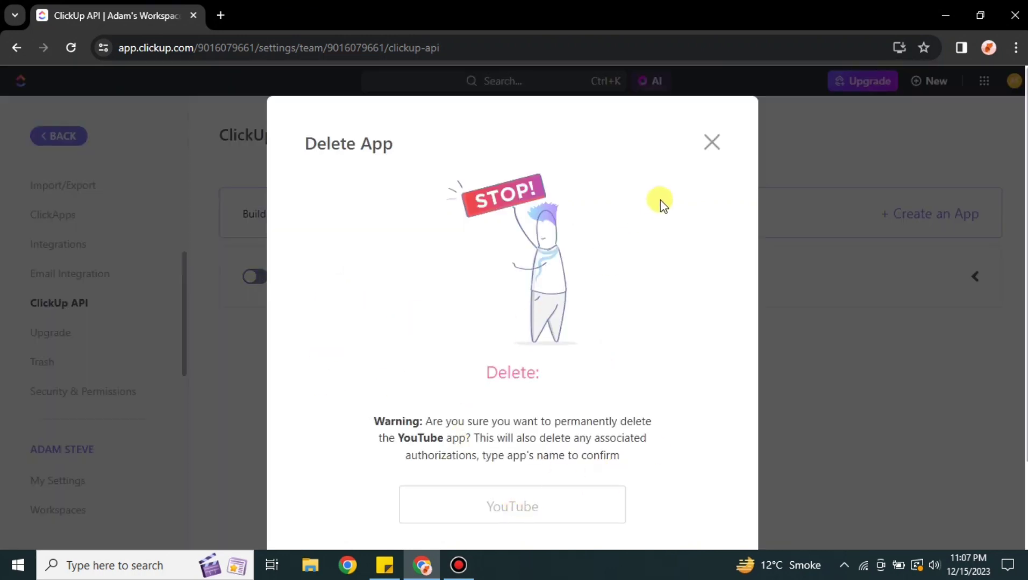
pyautogui.click(710, 143)
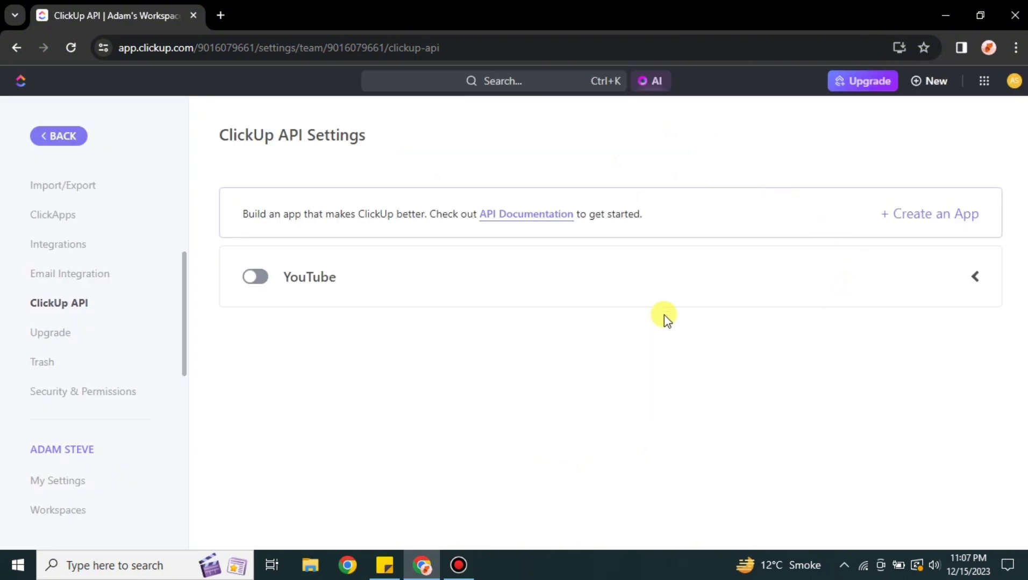